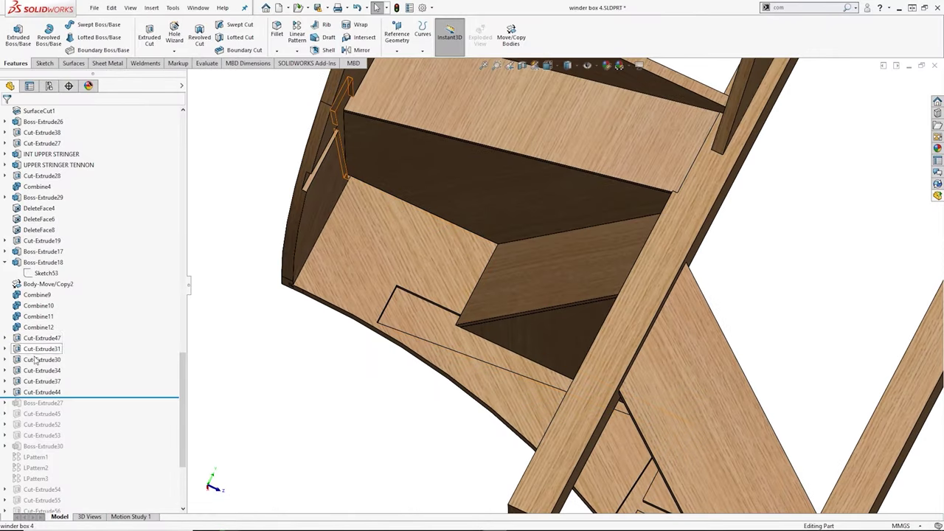
pyautogui.moveTo(435, 295); pyautogui.dragTo(365, 255, button='middle')
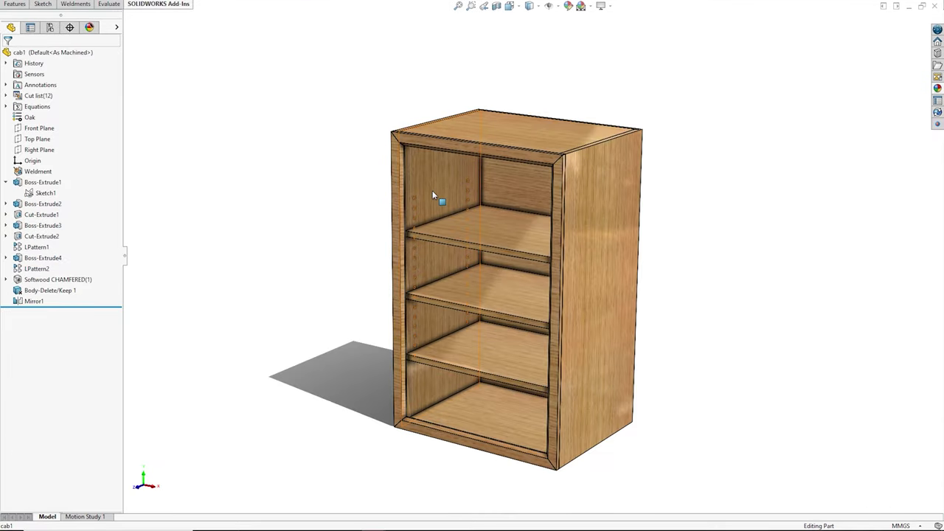
# - Set the cabinet's overall width to 500 mm and rebuild the model
pyautogui.doubleClick(435, 193)
pyautogui.doubleClick(474, 105)
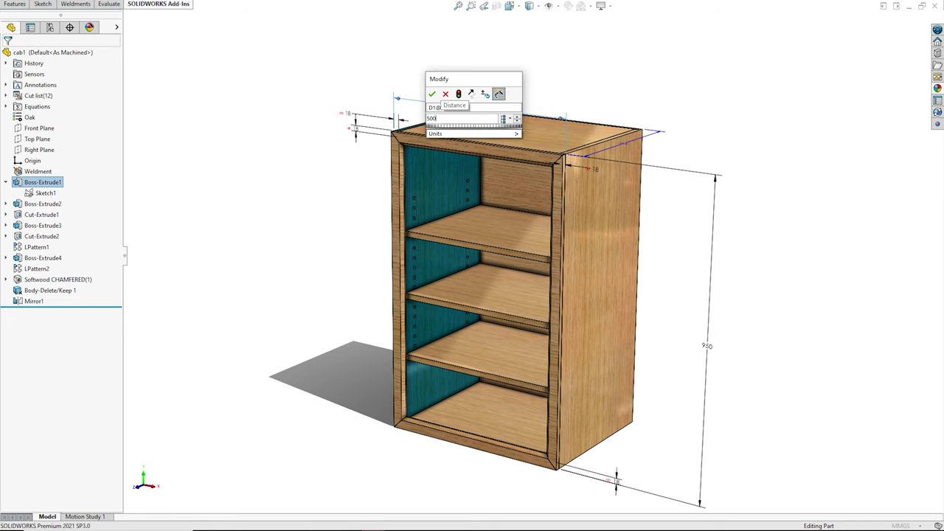
pyautogui.write('500')
pyautogui.click(440, 95)
pyautogui.click(431, 94)
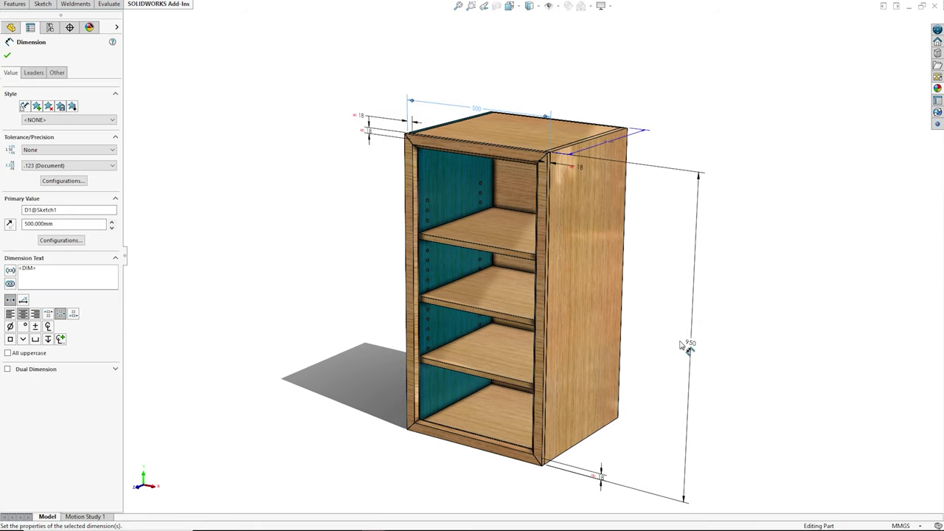
# - Set the cabinet's overall height to 1200 mm and rebuild the model
pyautogui.doubleClick(685, 342)
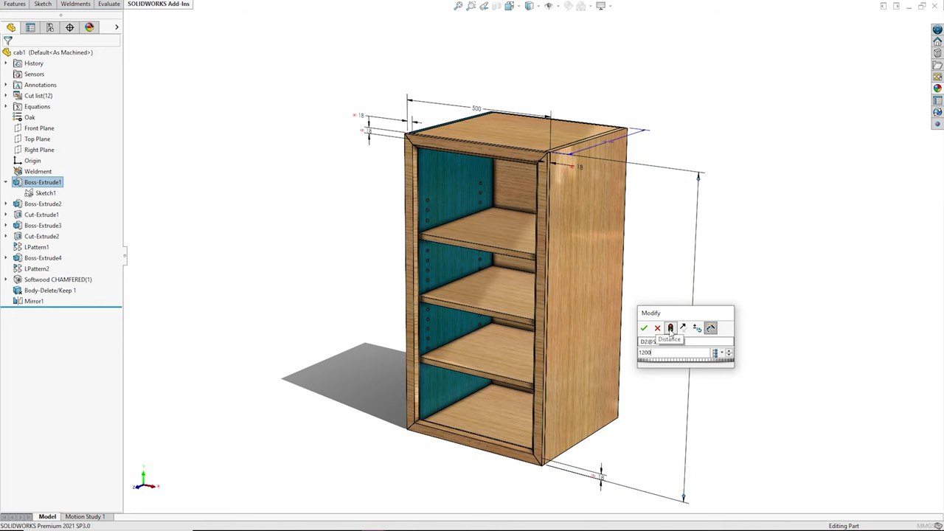
pyautogui.click(671, 328)
pyautogui.click(644, 327)
pyautogui.click(274, 288)
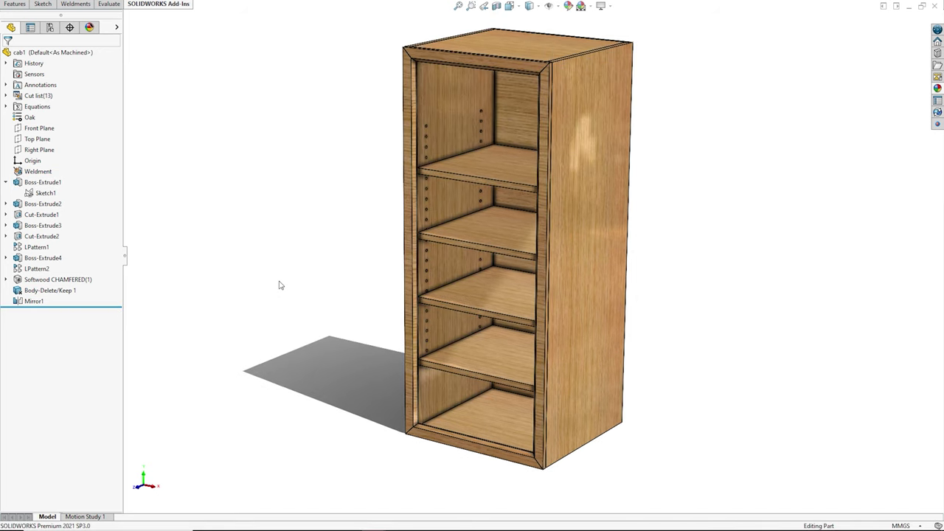
# - Edit the sketch behind the cabinet's first extrusion, set its overall height to 650 mm and rebuild the model
pyautogui.rightClick(34, 192)
pyautogui.click(51, 161)
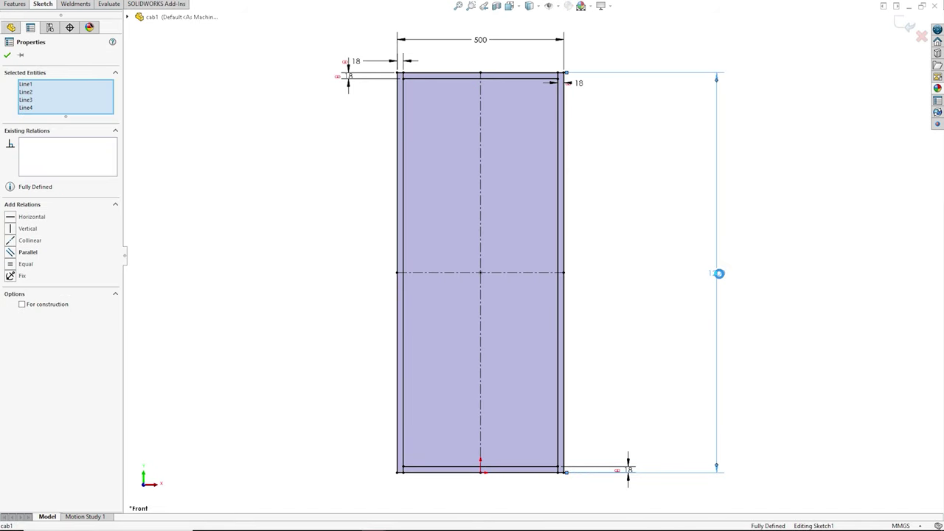
pyautogui.doubleClick(719, 273)
pyautogui.write('650')
pyautogui.press('Return')
pyautogui.hotkey('ctrl', 'b')
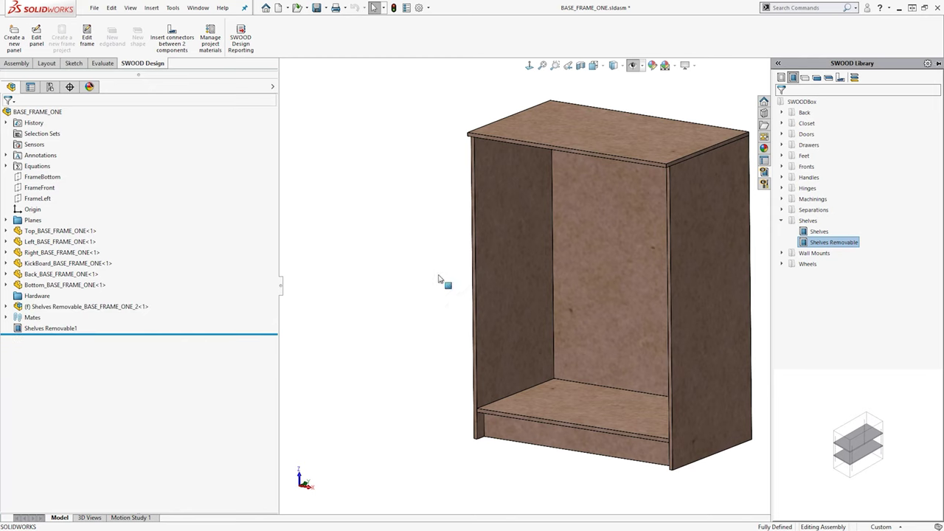
# - Set the number of removable shelves in the base frame to 5
pyautogui.write('5')
pyautogui.click(151, 220)
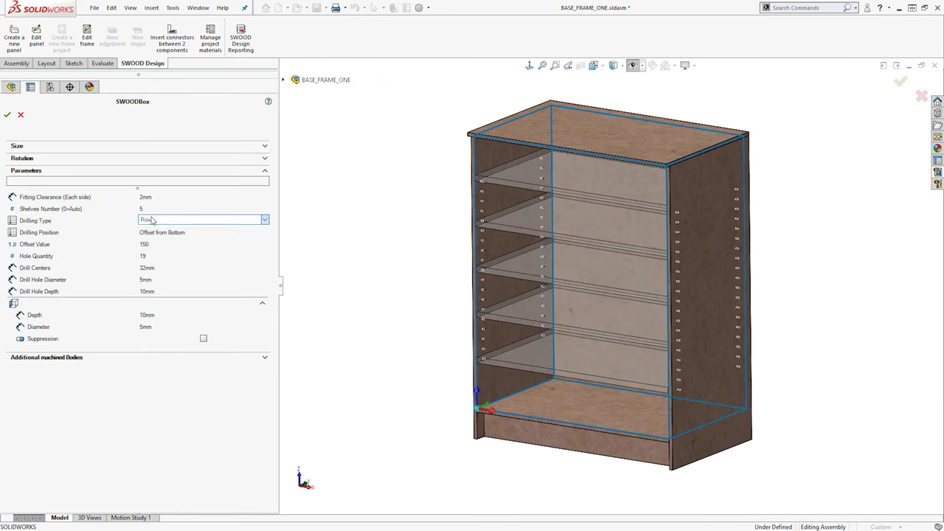
pyautogui.click(373, 359)
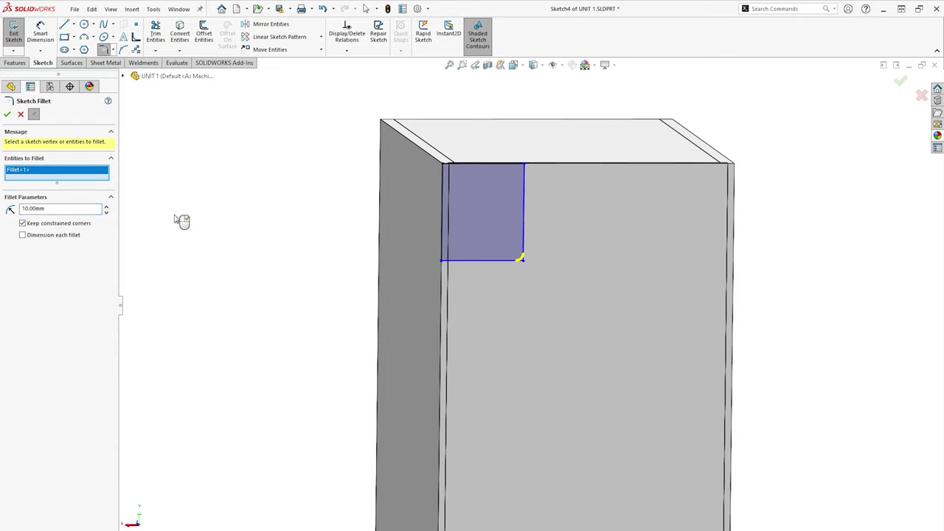
# - Round the notch sketch's inner corner with a 30 mm fillet and dimension the notch's height to 150 mm
pyautogui.rightClick(183, 221)
pyautogui.click(443, 243)
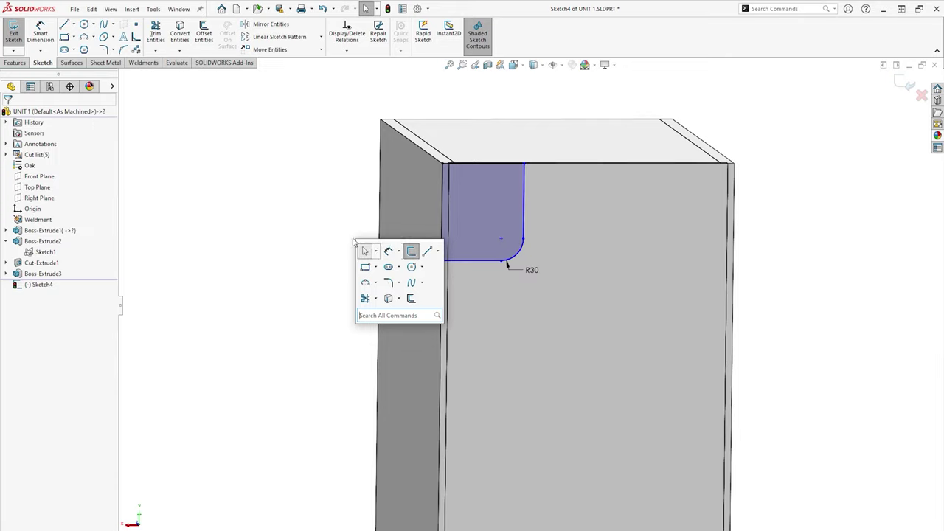
pyautogui.click(365, 248)
pyautogui.click(399, 210)
pyautogui.write('150')
pyautogui.press('Return')
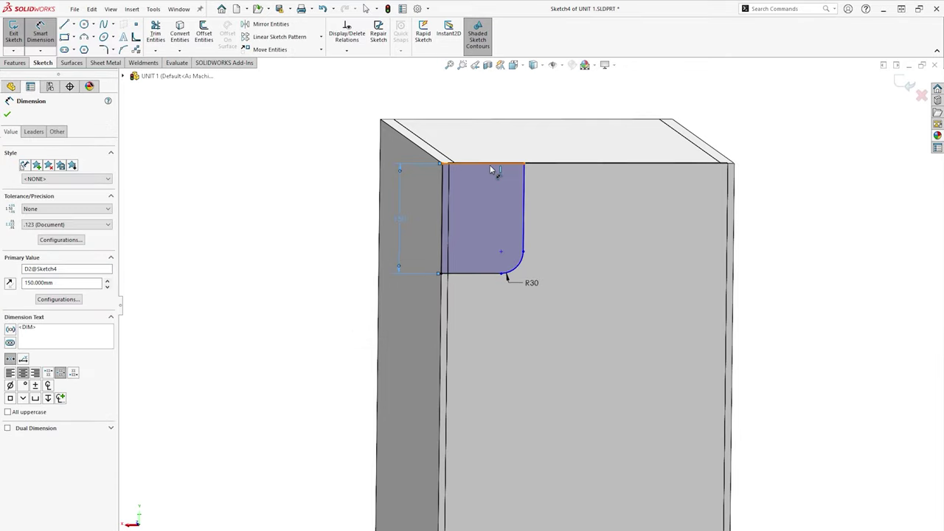
# - Dimension the notch's width to 100 mm and cut-extrude the notch profile from the cabinet's upper corner
pyautogui.click(490, 164)
pyautogui.click(488, 138)
pyautogui.write('100')
pyautogui.press('Return')
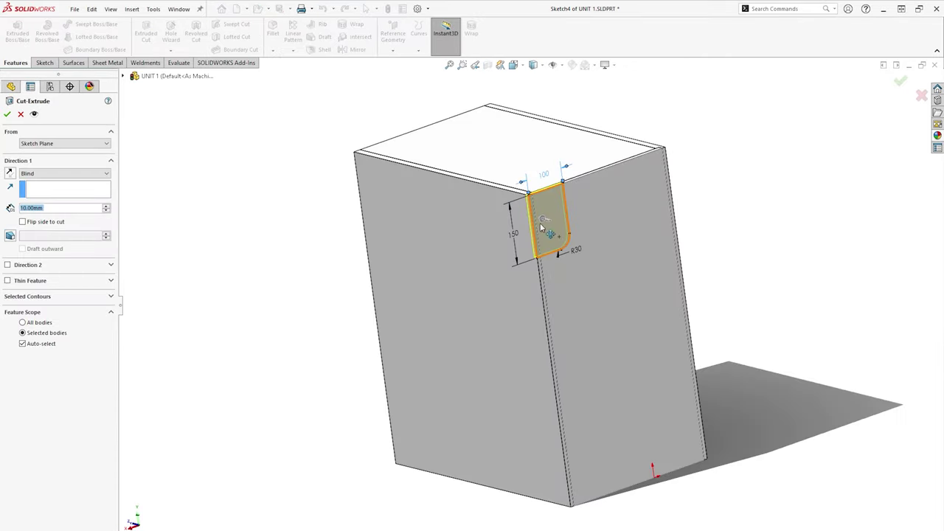
pyautogui.press('Return')
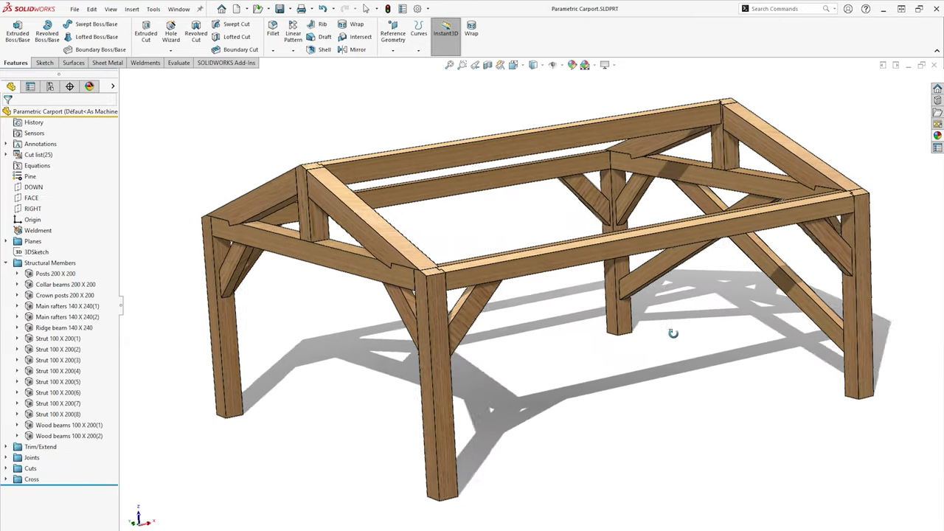
pyautogui.moveTo(671, 331); pyautogui.dragTo(536, 237, button='middle')
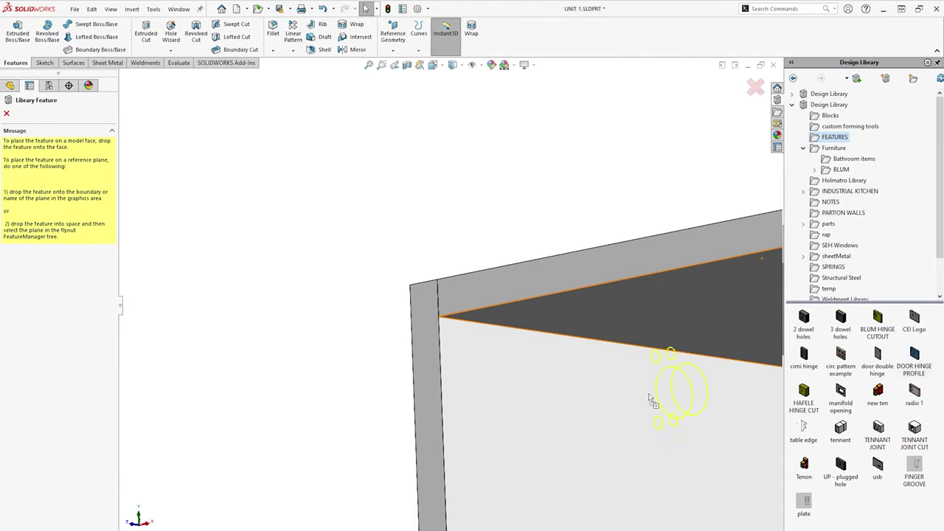
# - Place the DOOR HINGE PROFILE library feature on the light panel face near its upper corner, referencing the two adjacent edges
pyautogui.moveTo(501, 396); pyautogui.dragTo(495, 398)
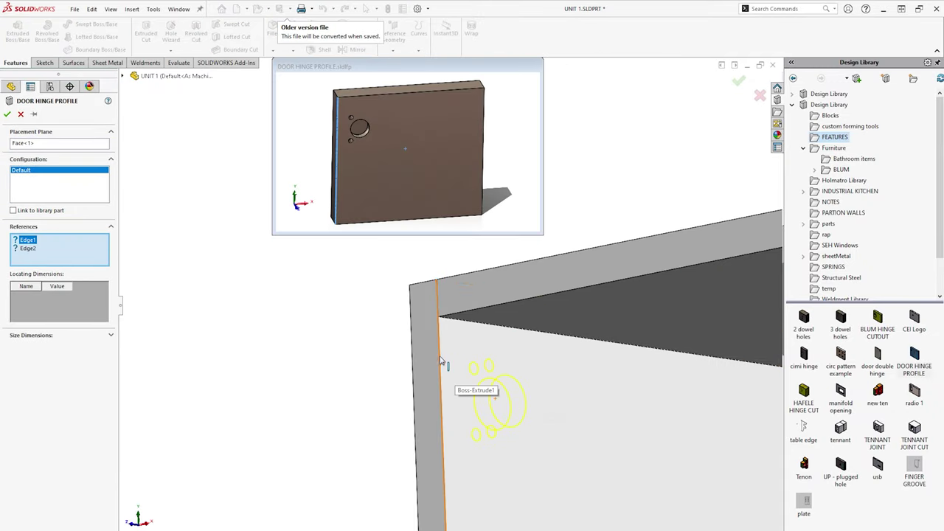
pyautogui.click(441, 385)
pyautogui.click(469, 327)
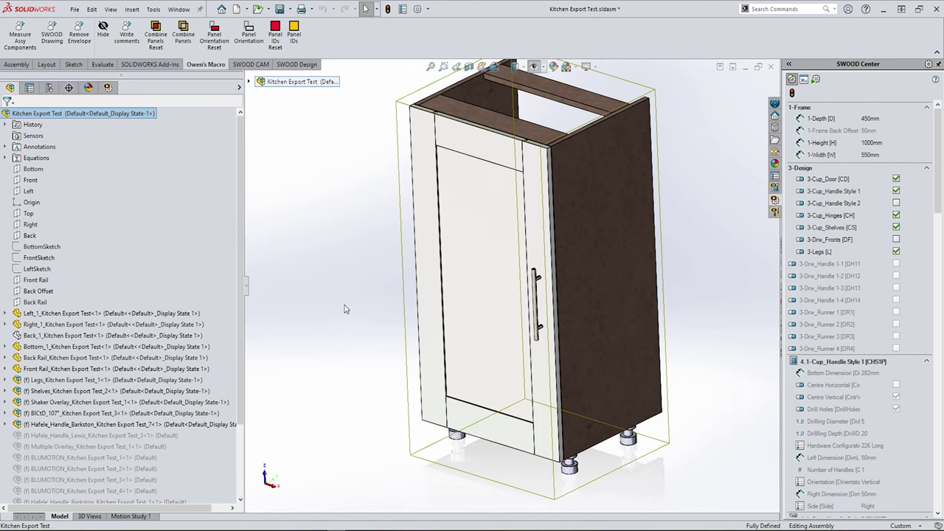
# - Set the kitchen cupboard's hinge quantity to 4 in its SWOOD parameters and view the cupboard from behind
pyautogui.moveTo(369, 276); pyautogui.dragTo(413, 276, button='middle')
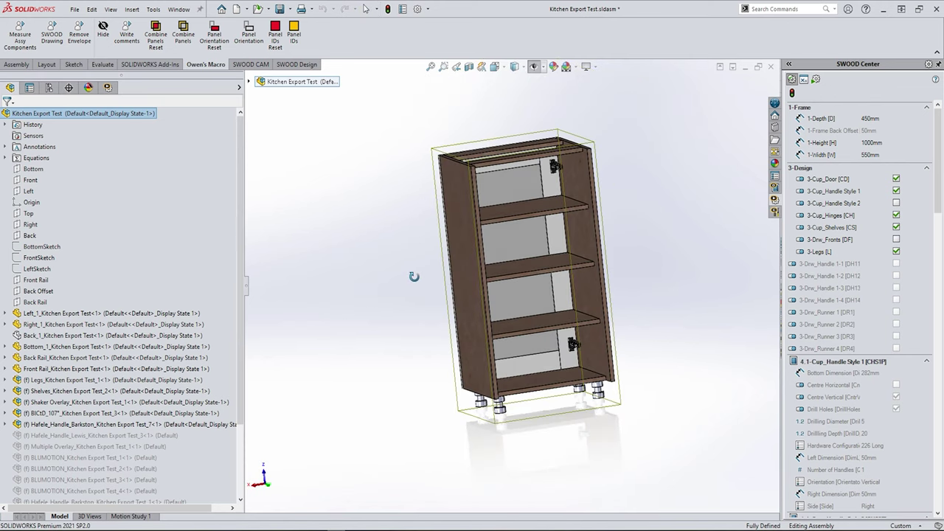
pyautogui.click(107, 87)
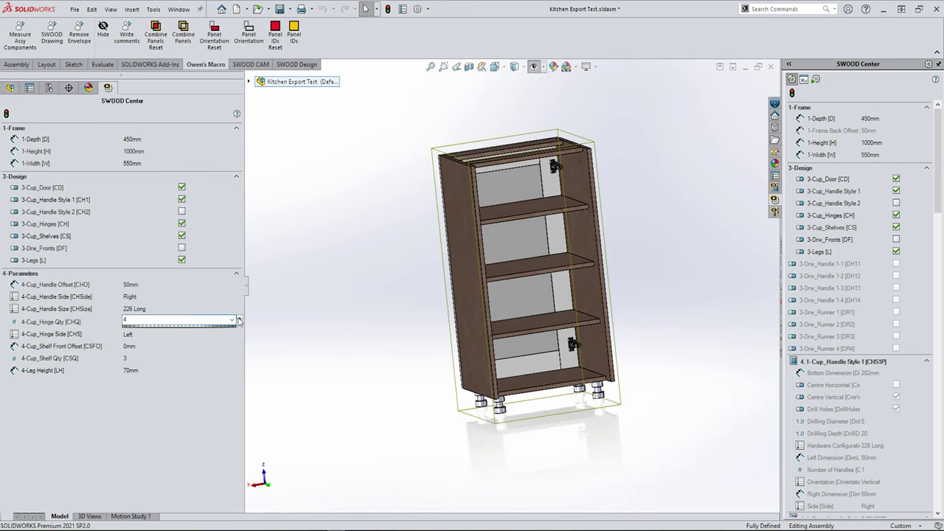
pyautogui.click(9, 88)
pyautogui.moveTo(472, 288); pyautogui.dragTo(516, 286, button='middle')
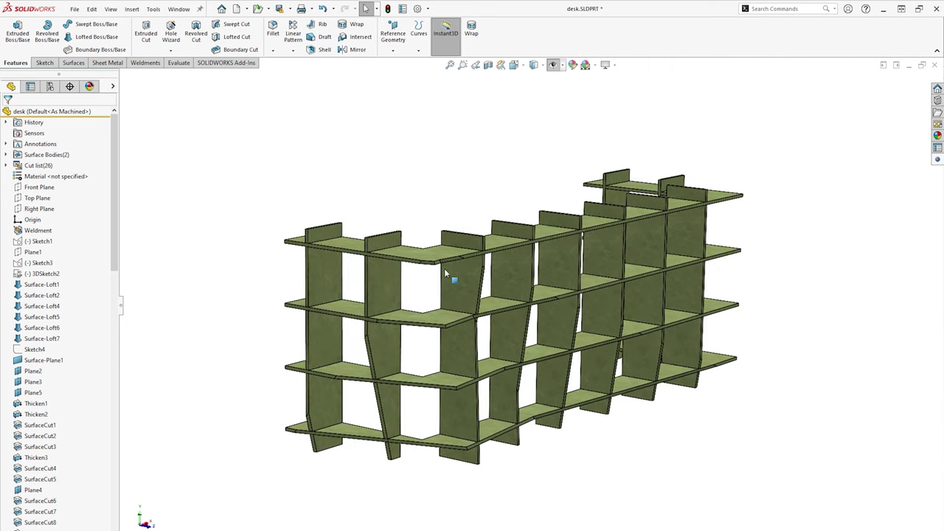
# - Select two adjacent vertical dividers and a middle shelf of the desk model and open their available commands
pyautogui.click(499, 304)
pyautogui.keyDown('ctrl'); pyautogui.click(511, 282); pyautogui.keyUp('ctrl')
pyautogui.keyDown('ctrl'); pyautogui.click(564, 272); pyautogui.keyUp('ctrl')
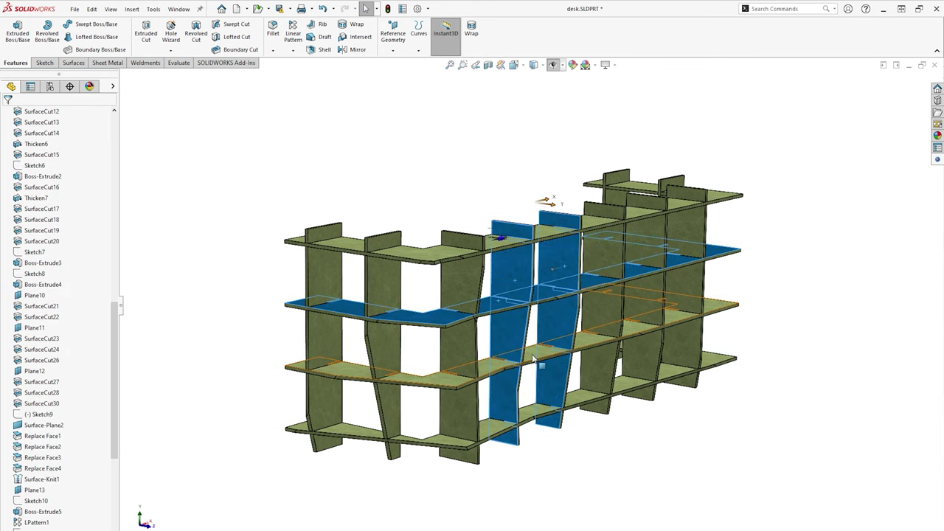
pyautogui.rightClick(532, 357)
pyautogui.click(569, 520)
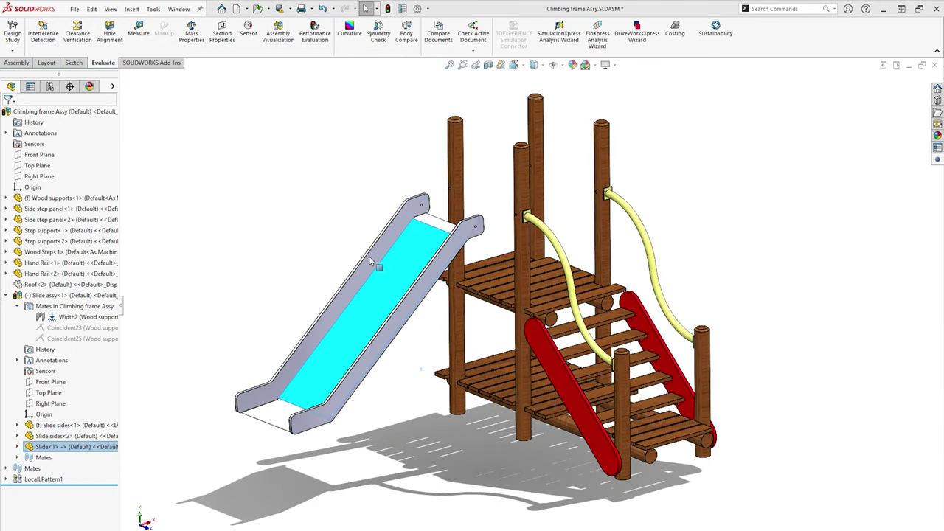
# - Move the slide assembly up to the climbing frame's platform and select Interference2 in the interference results for inspection
pyautogui.moveTo(371, 262); pyautogui.dragTo(400, 308)
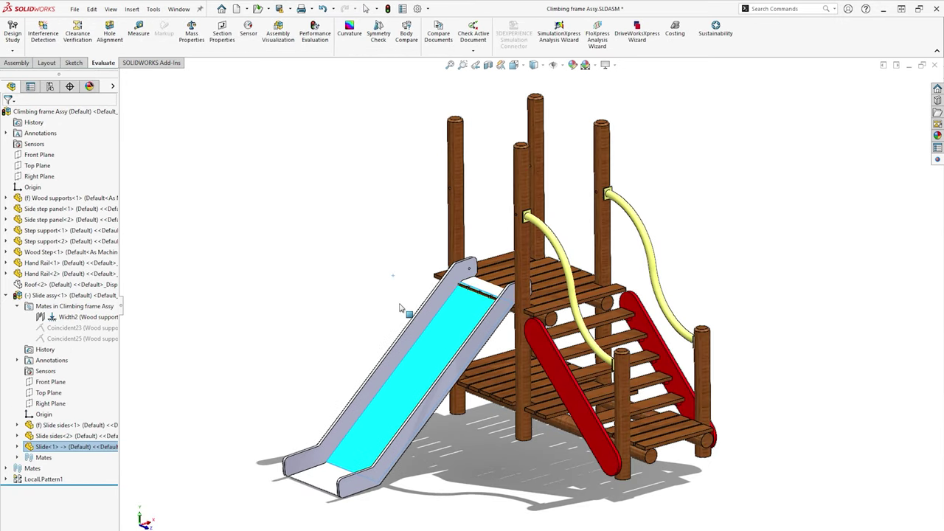
pyautogui.click(343, 276)
pyautogui.click(16, 62)
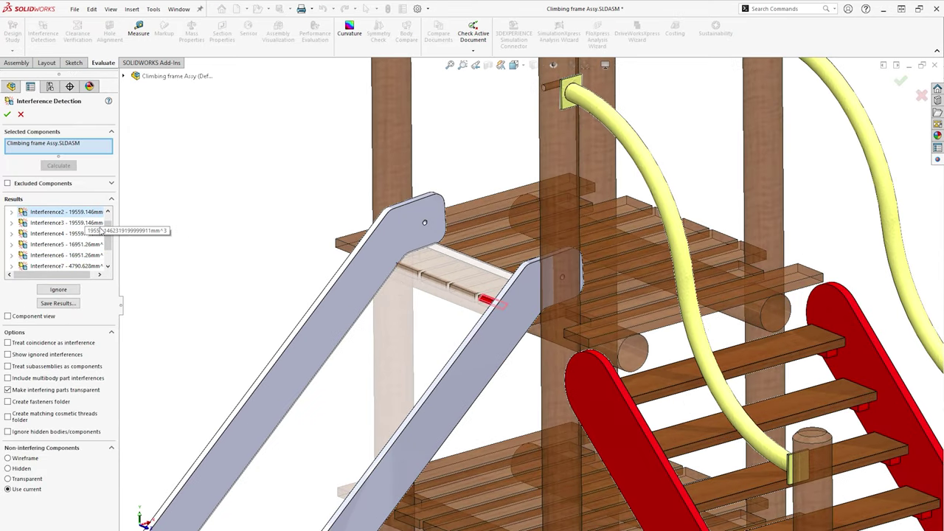
pyautogui.click(82, 212)
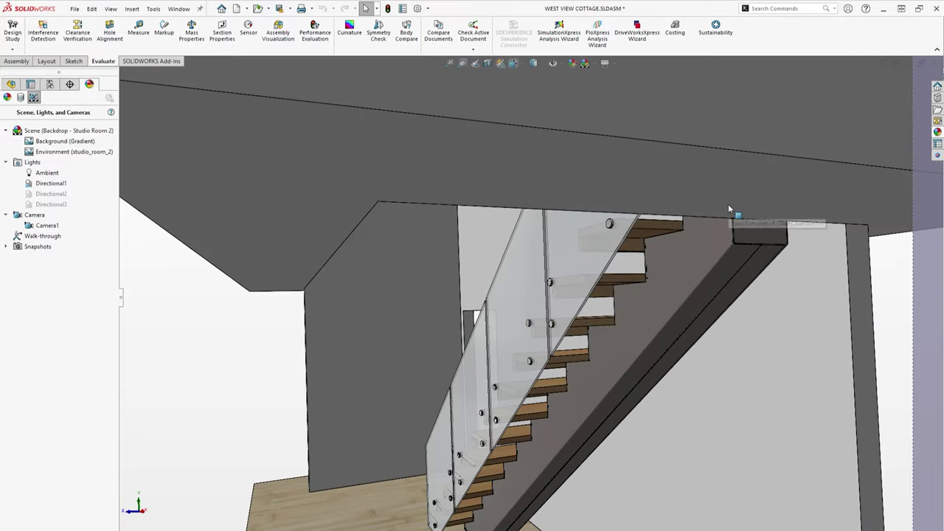
# - Isolate the staircase's sheet-metal stringer from the treads and flatten it
pyautogui.rightClick(632, 139)
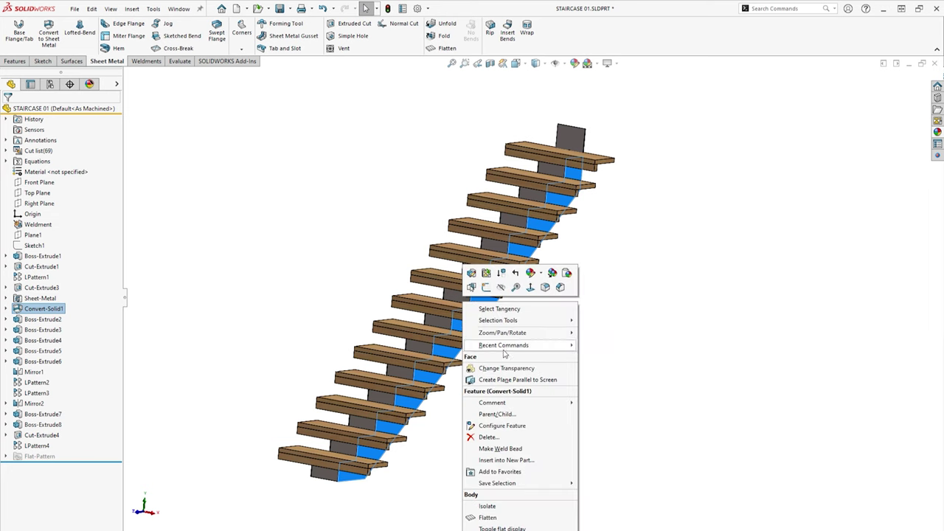
pyautogui.click(488, 506)
pyautogui.moveTo(421, 375); pyautogui.dragTo(415, 248, button='middle')
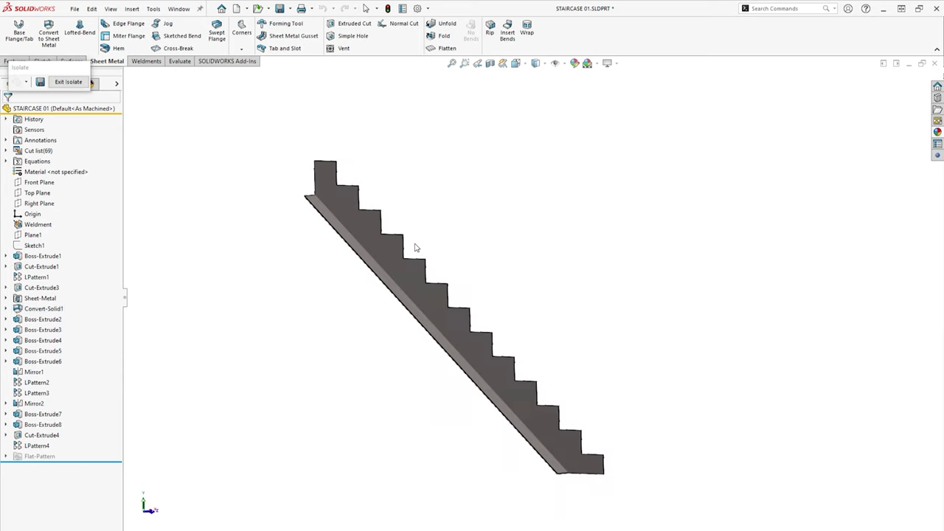
pyautogui.click(445, 48)
pyautogui.press('space')
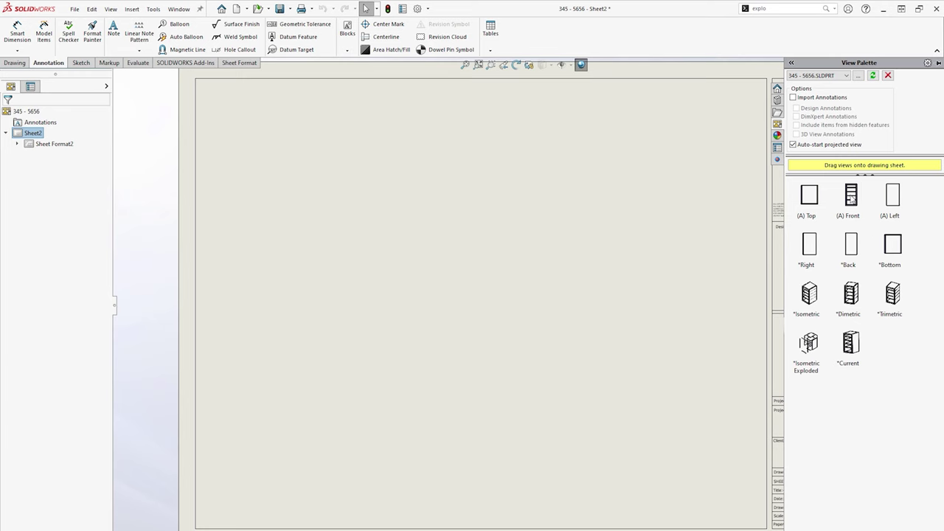
# - Place the cabinet's front view with projected top and isometric views on the sheet, moving the isometric view towards the title block
pyautogui.moveTo(849, 194); pyautogui.dragTo(293, 398)
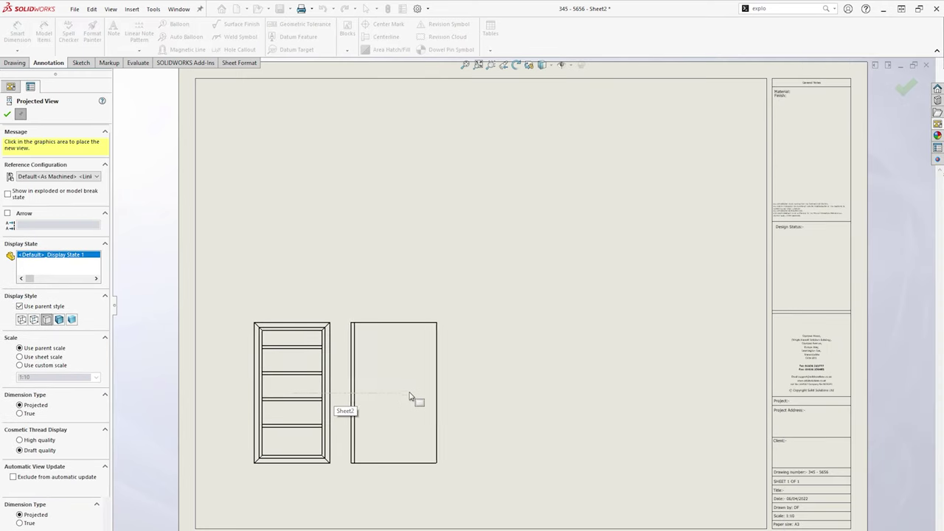
pyautogui.click(453, 249)
pyautogui.click(292, 204)
pyautogui.press('Escape')
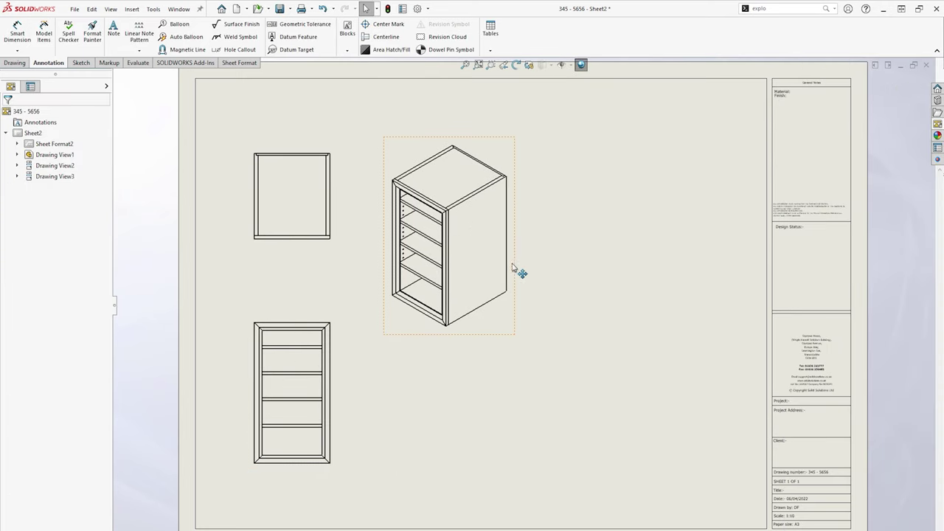
pyautogui.moveTo(516, 268); pyautogui.dragTo(631, 401)
# - Create a vertical section view through the middle of the cabinet's front view and place it beside that view
pyautogui.click(16, 61)
pyautogui.click(89, 32)
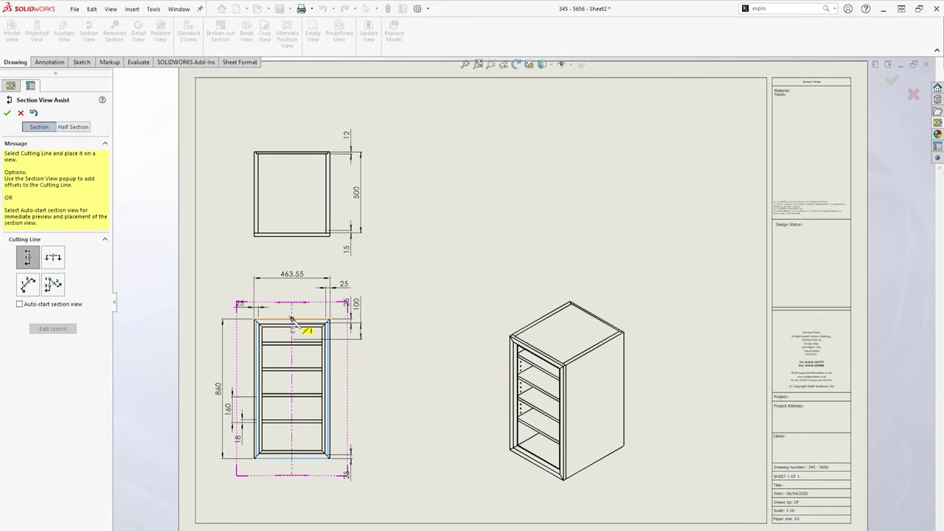
pyautogui.click(292, 318)
pyautogui.click(442, 370)
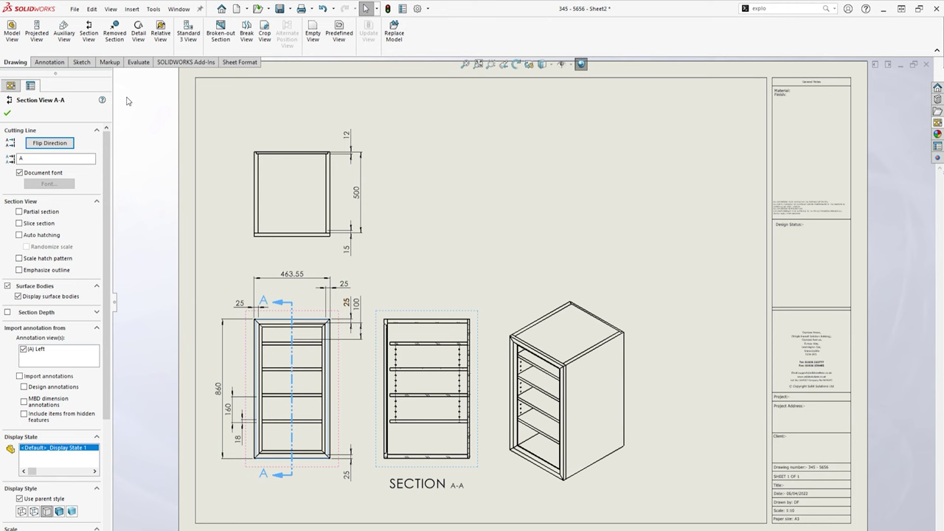
# - Create a circular detail view of the section view's upper front corner and place it above the section
pyautogui.click(387, 323)
pyautogui.click(399, 324)
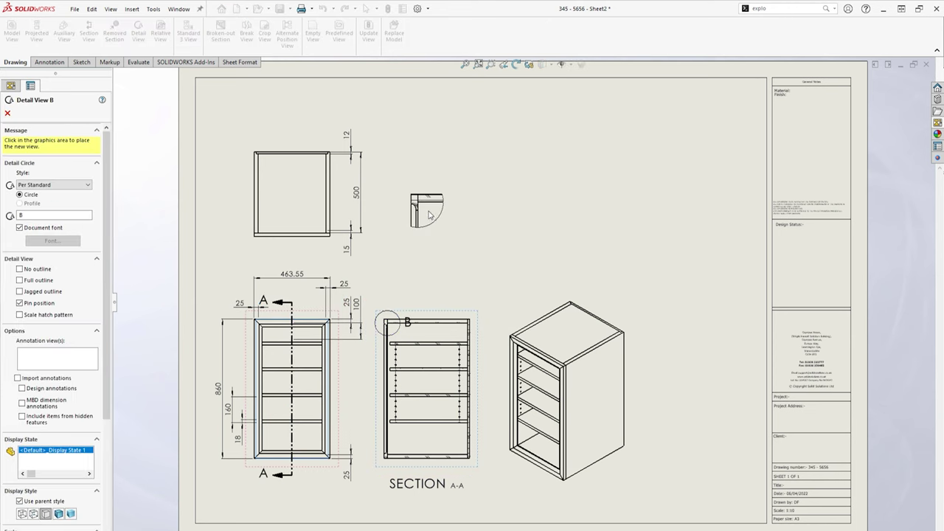
pyautogui.click(432, 210)
# - Show the isometric view in the exploded state Exploded View1 and adjust its position on the sheet
pyautogui.click(592, 292)
pyautogui.moveTo(526, 246); pyautogui.dragTo(528, 222)
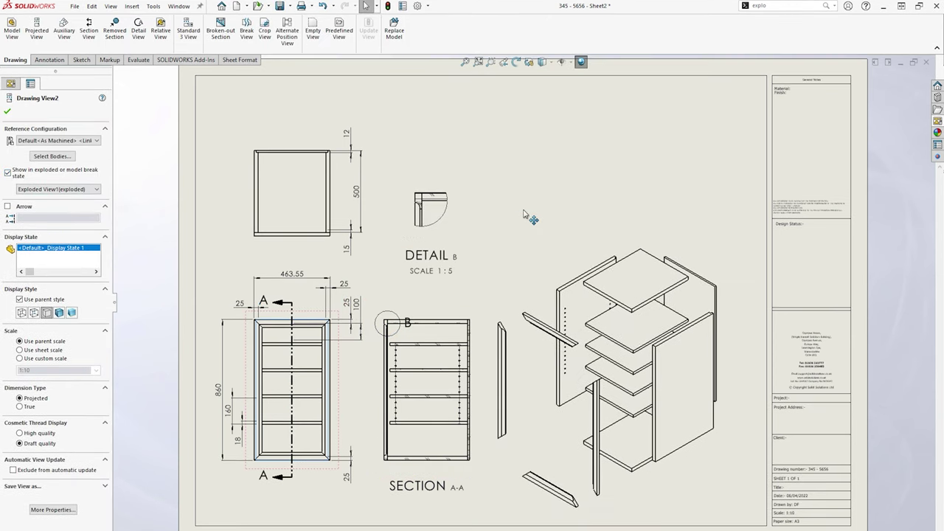
# - Insert a weldment cut list based on the exploded view and place it along the sheet's upper border
pyautogui.click(49, 60)
pyautogui.click(490, 30)
pyautogui.click(524, 108)
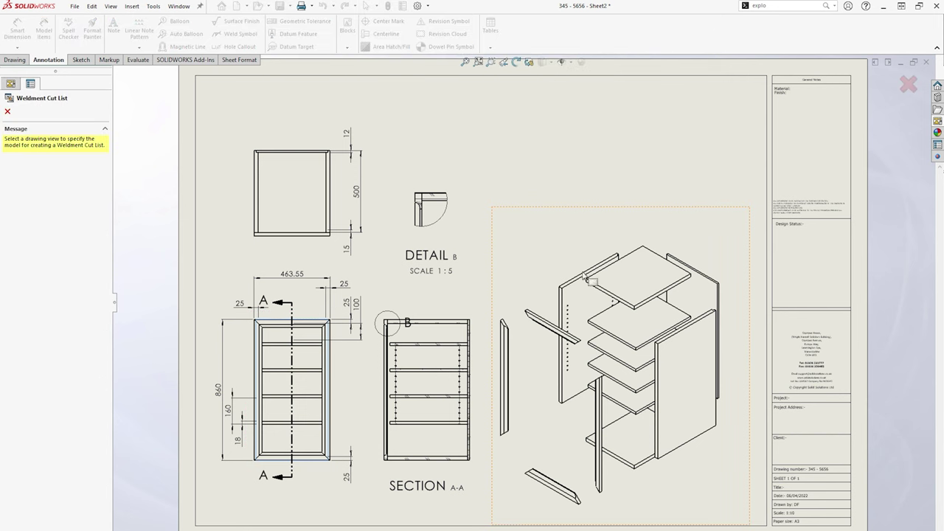
pyautogui.click(558, 253)
pyautogui.click(16, 110)
pyautogui.click(443, 79)
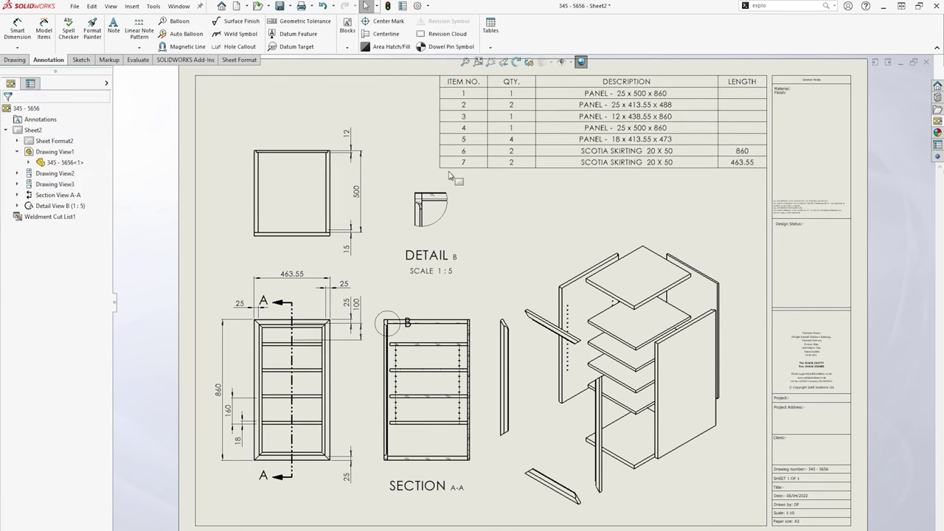
# - Add automatic item-number balloons around the exploded isometric view, with magnetic lines and leaders attached to edges
pyautogui.click(552, 244)
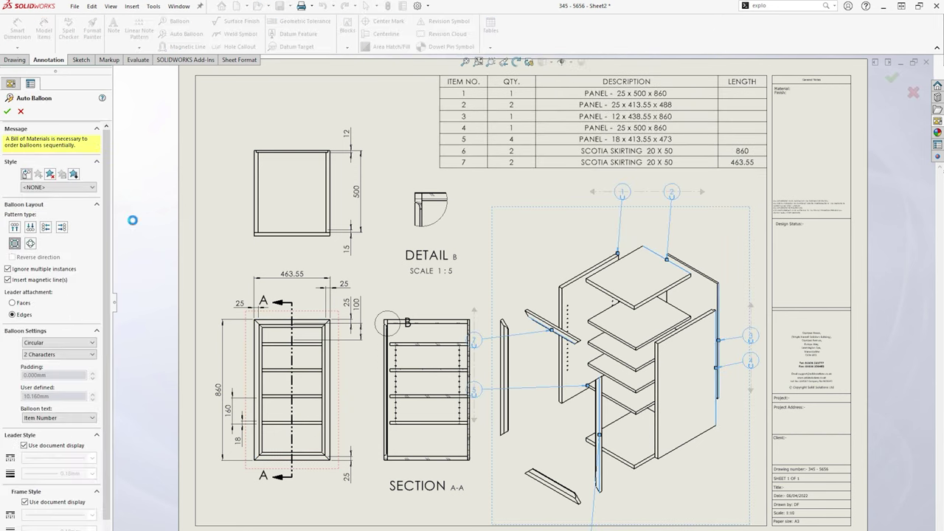
pyautogui.click(8, 111)
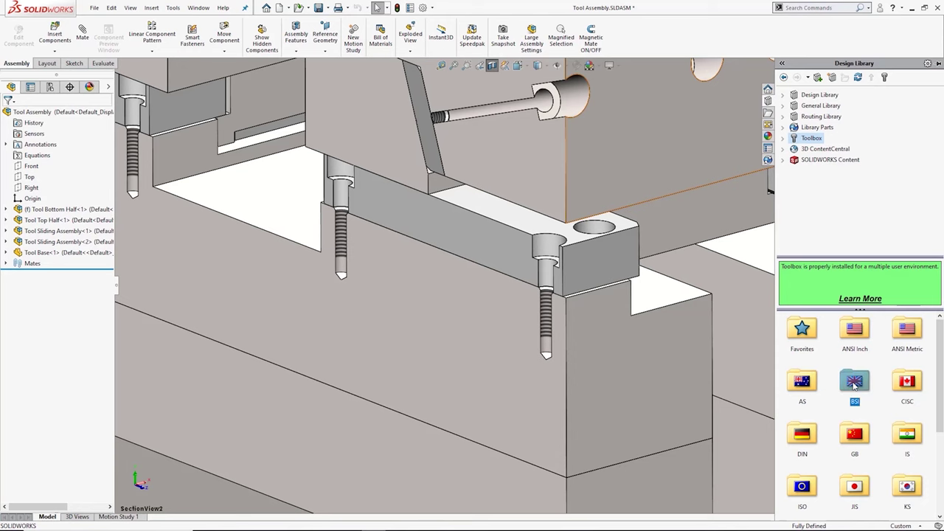
# - Insert a Hex Socket Head BS EN ISO 4762 screw from the Toolbox's BSI standard into the tool assembly's counterbored hole
pyautogui.doubleClick(854, 382)
pyautogui.doubleClick(855, 331)
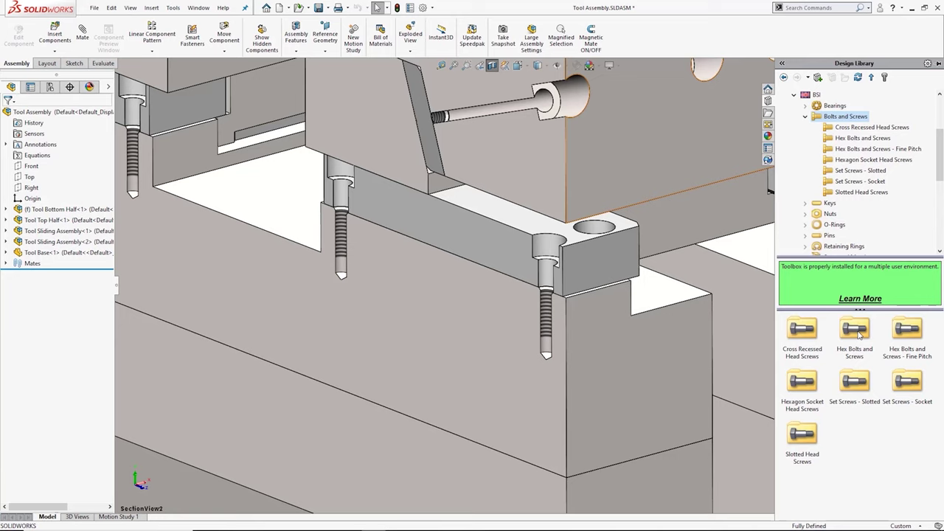
pyautogui.doubleClick(810, 381)
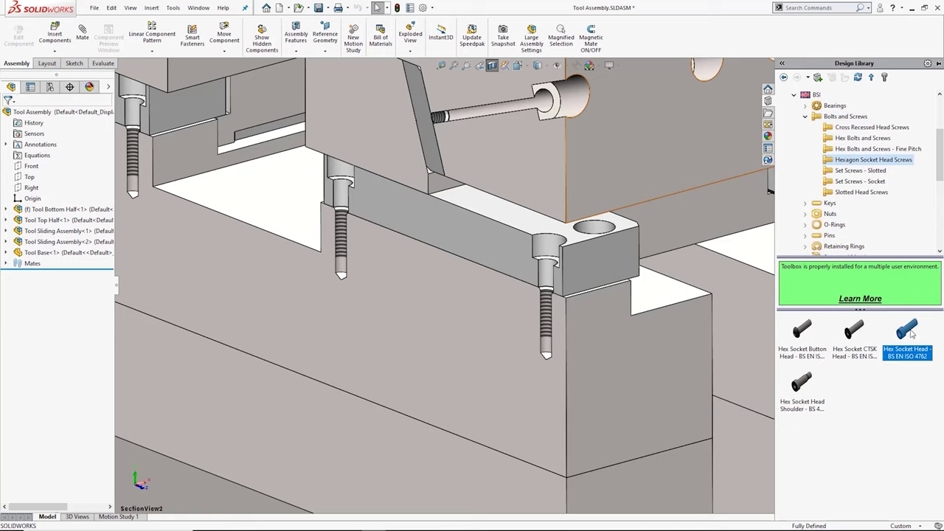
pyautogui.moveTo(788, 325); pyautogui.dragTo(545, 260)
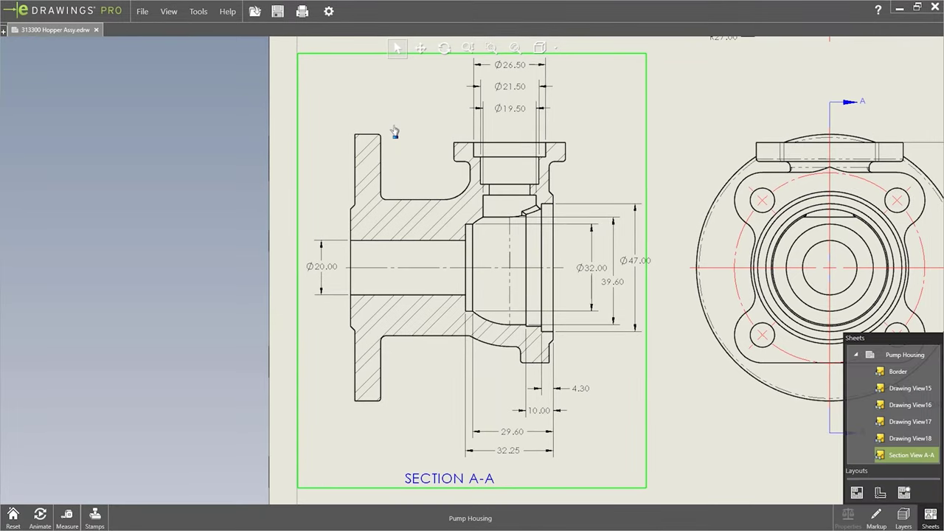
pyautogui.click(444, 49)
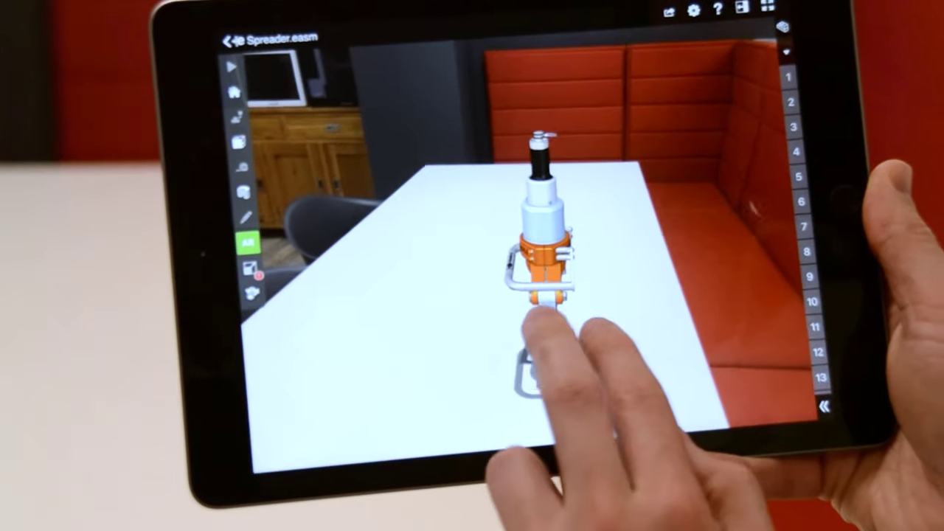
pyautogui.moveTo(534, 313); pyautogui.dragTo(295, 326)
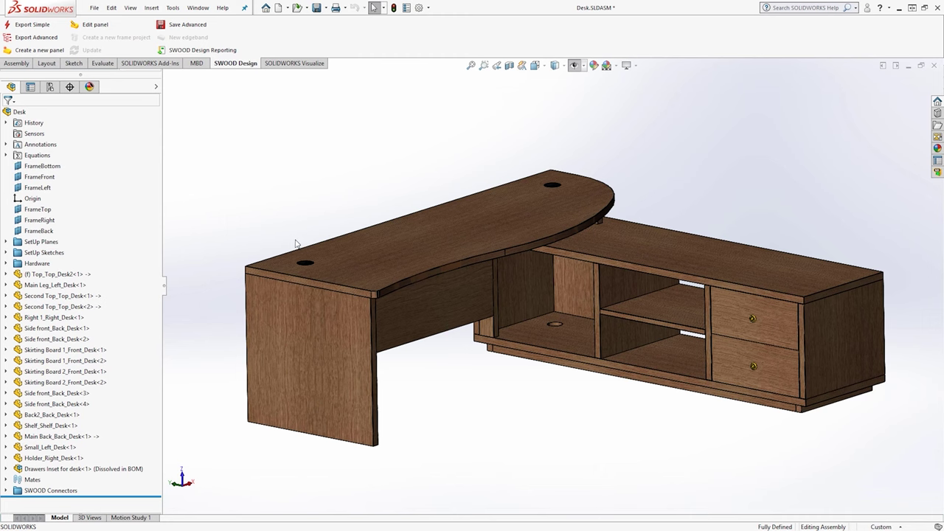
pyautogui.click(370, 261)
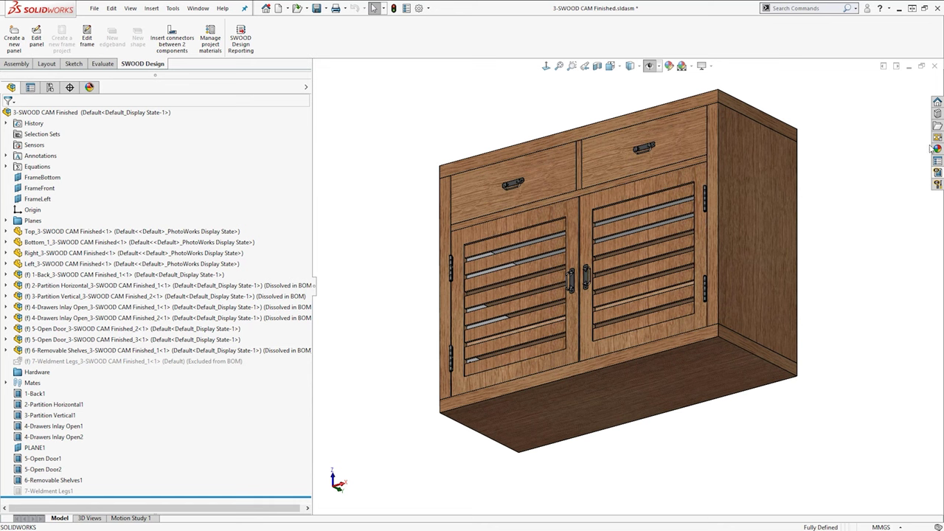
pyautogui.moveTo(826, 167); pyautogui.dragTo(686, 371)
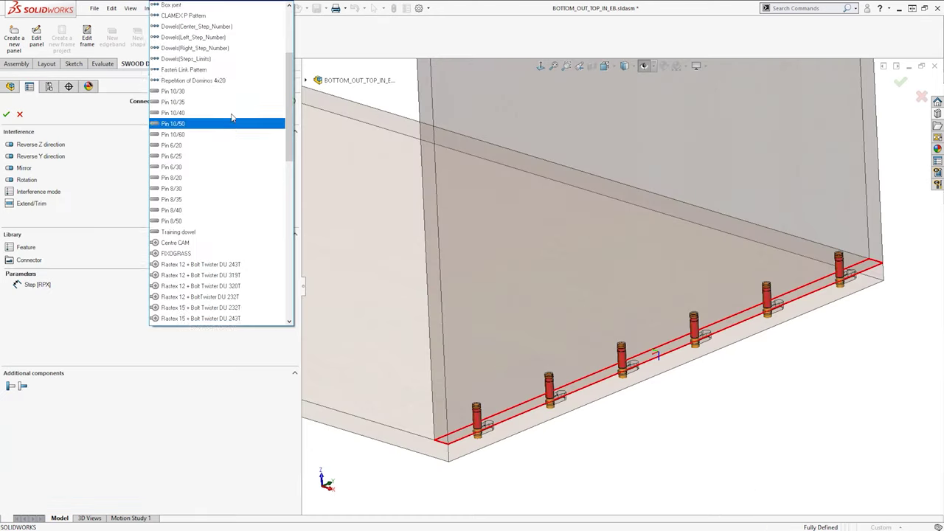
# - Choose the Dowels(Center_Step_Number) connector for the contact surface between the bottom panel and the upright side panel
pyautogui.click(231, 124)
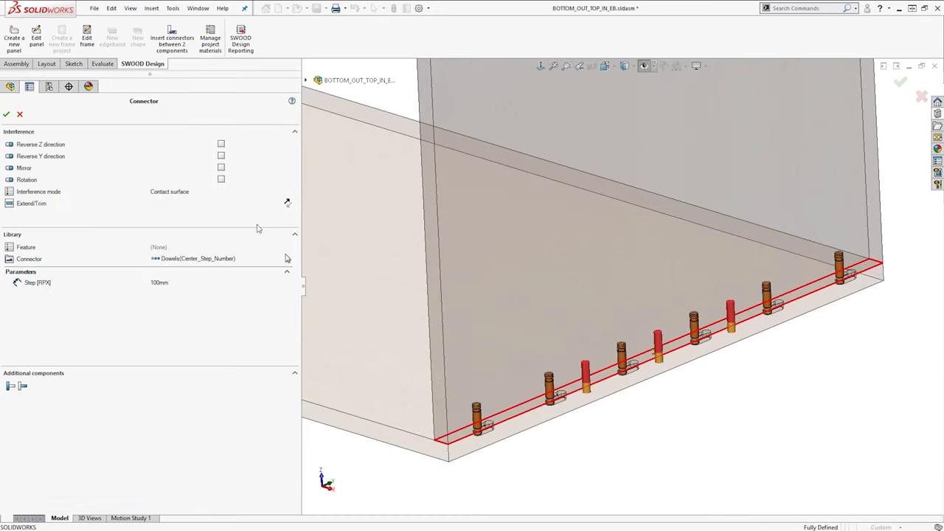
pyautogui.click(221, 258)
pyautogui.click(221, 210)
pyautogui.rightClick(658, 353)
pyautogui.click(694, 488)
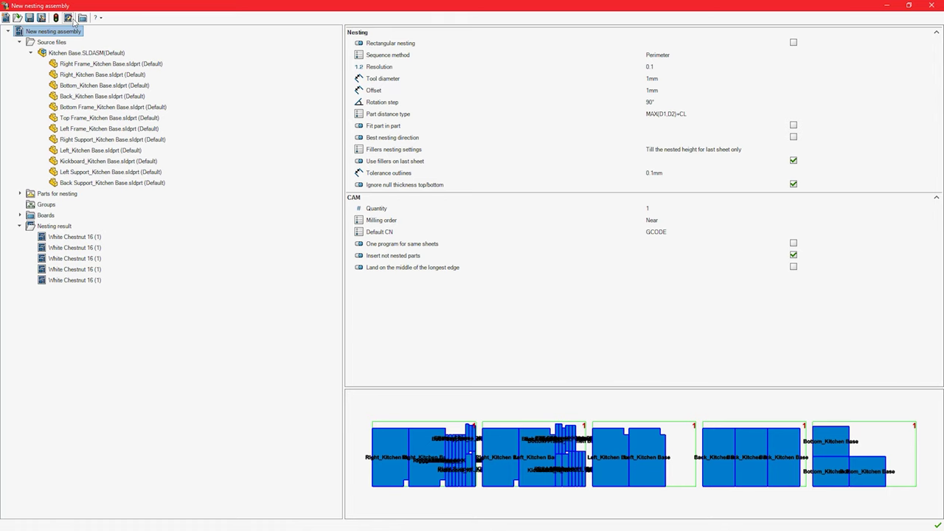
# - Generate the output for the Kitchen Base assembly's nested White Chestnut 16 boards
pyautogui.click(68, 18)
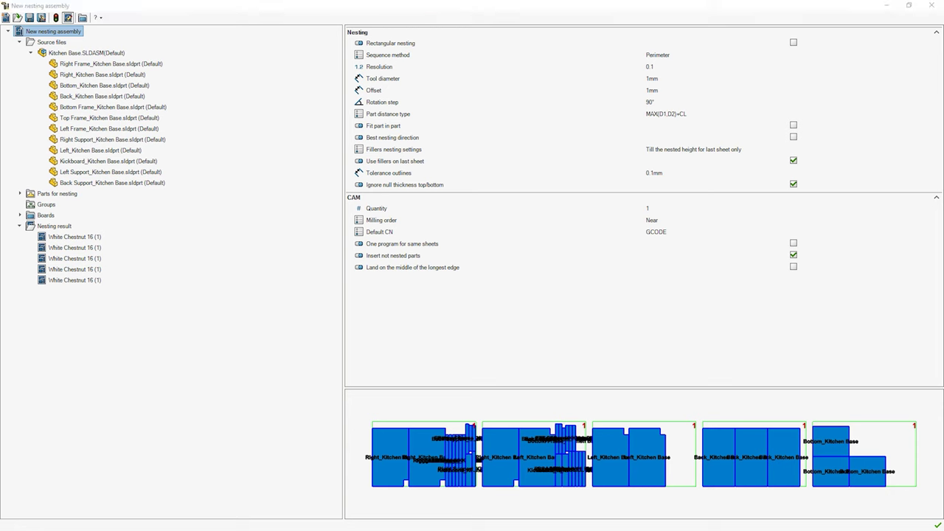